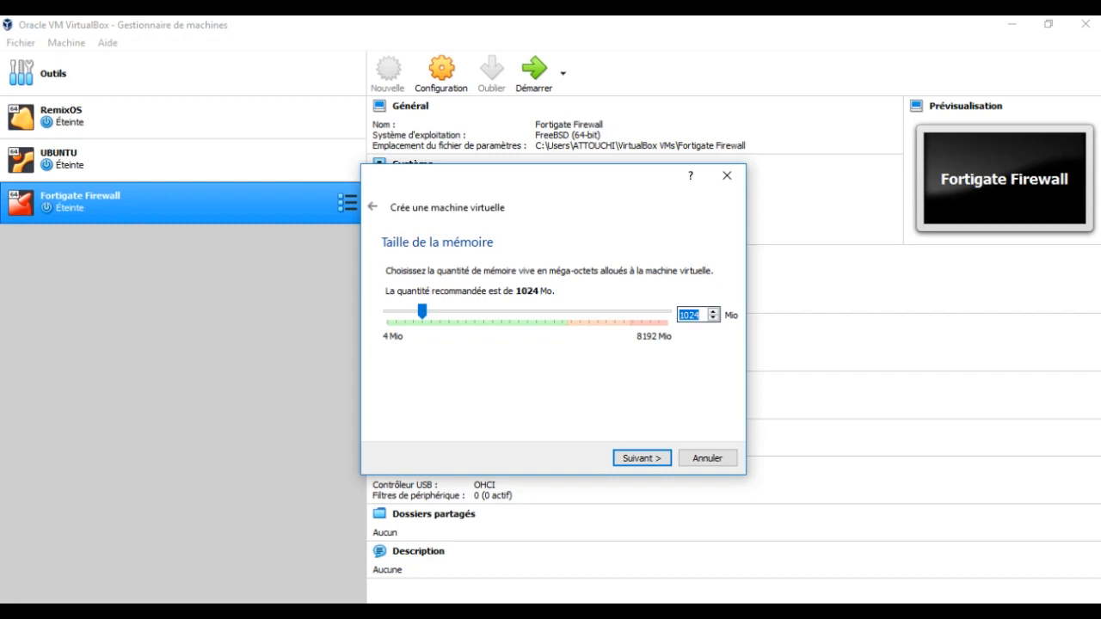
# - Give the Kali Linux VM 2048 MB of memory and a dynamically allocated 15.75 GB VDI disk
pyautogui.write('2048')
pyautogui.press('Return')
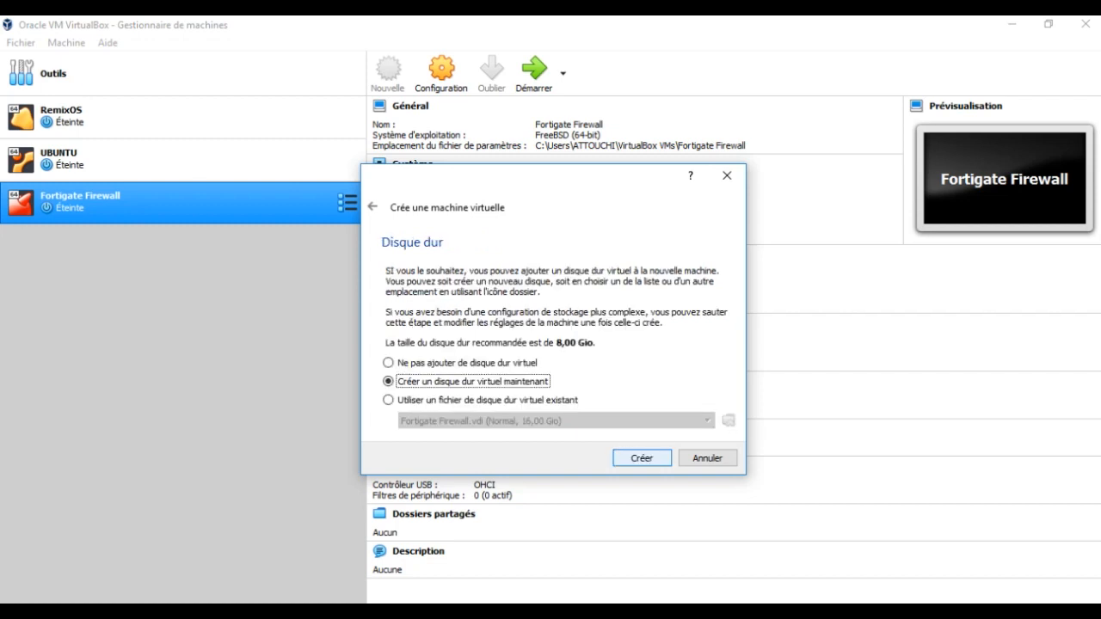
pyautogui.press('Return')
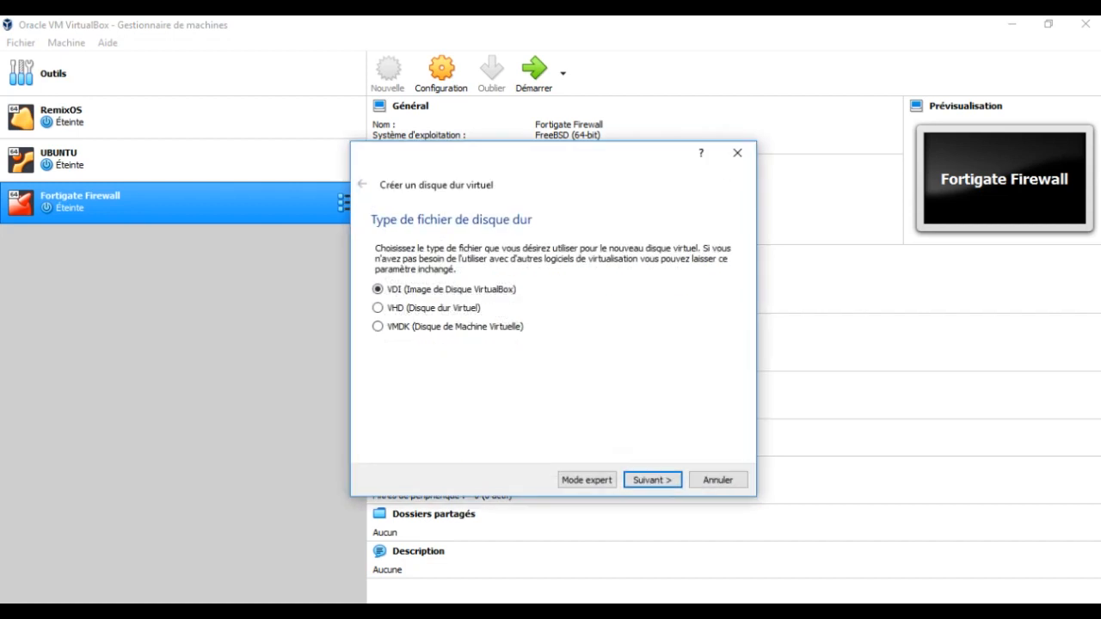
pyautogui.press('Return')
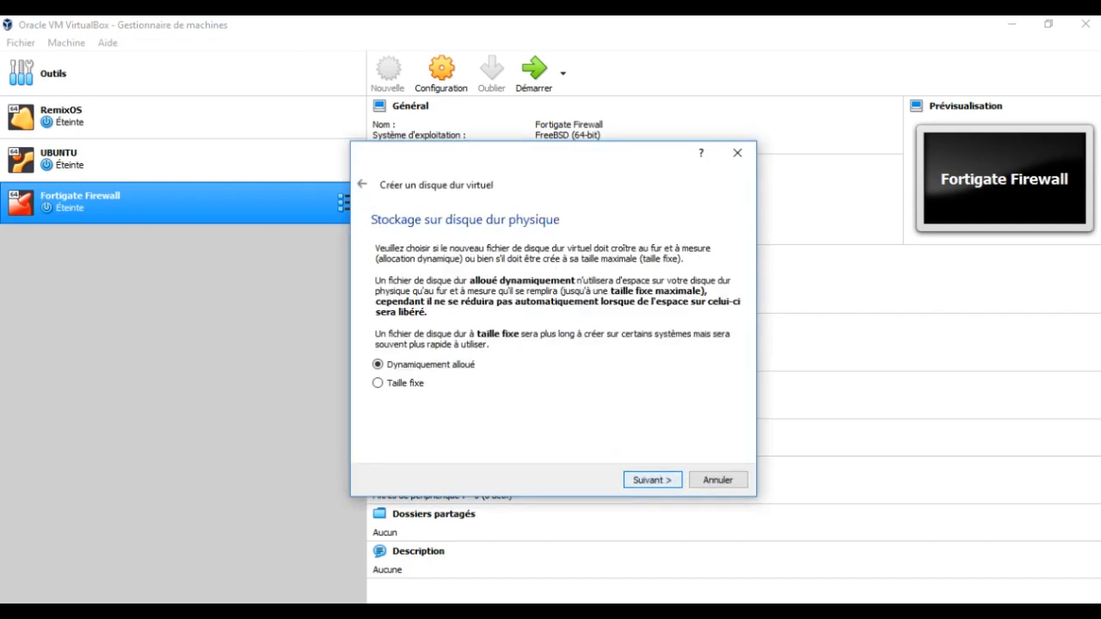
pyautogui.click(652, 479)
pyautogui.moveTo(542, 334); pyautogui.dragTo(557, 334)
pyautogui.click(652, 480)
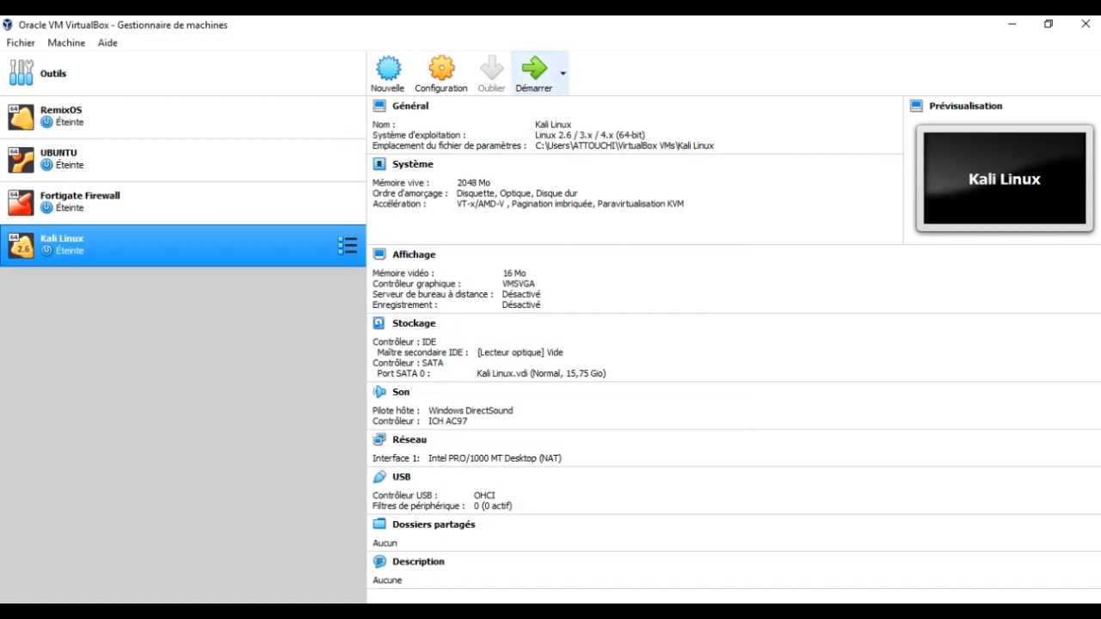
# - Start the Kali Linux VM using kali-linux-2019.2-amd64.iso from Téléchargements as the startup disk
pyautogui.click(534, 74)
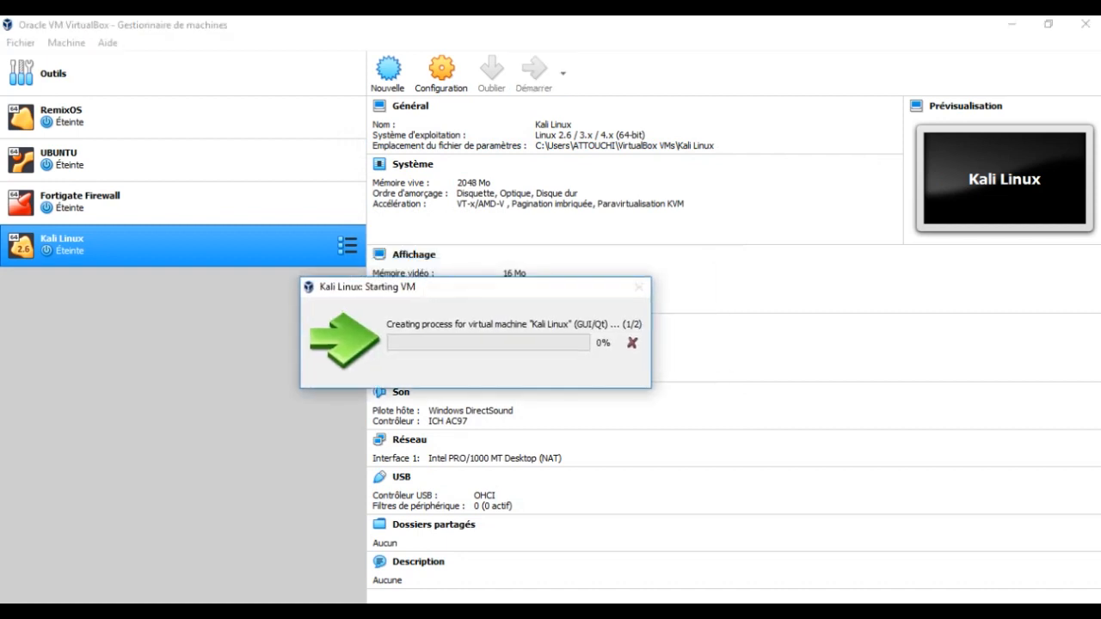
pyautogui.moveTo(488, 288); pyautogui.dragTo(568, 414)
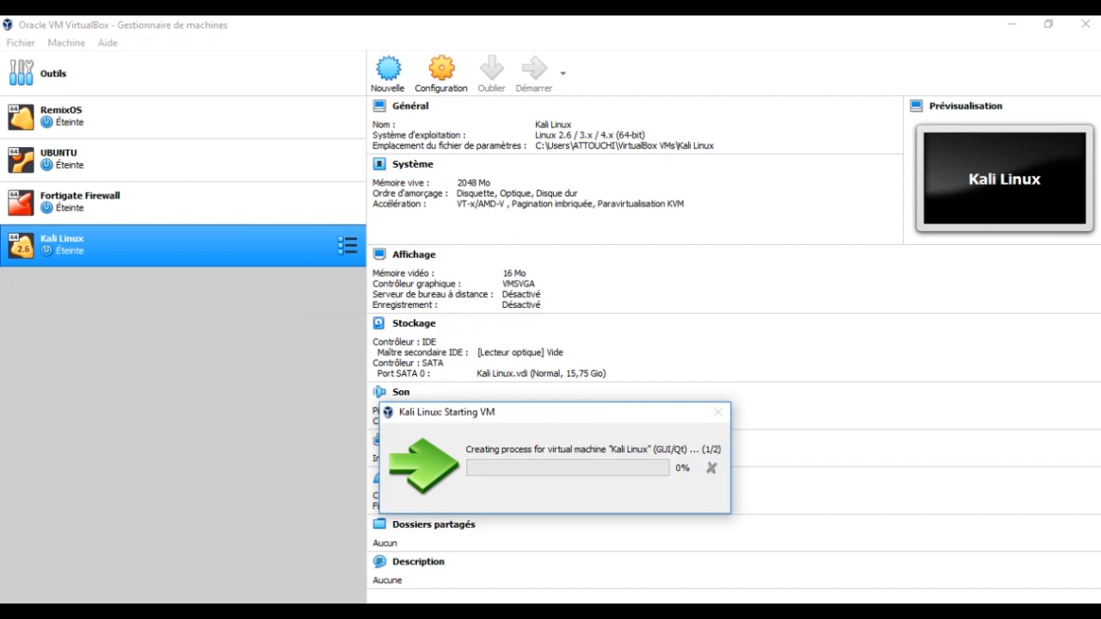
pyautogui.click(694, 382)
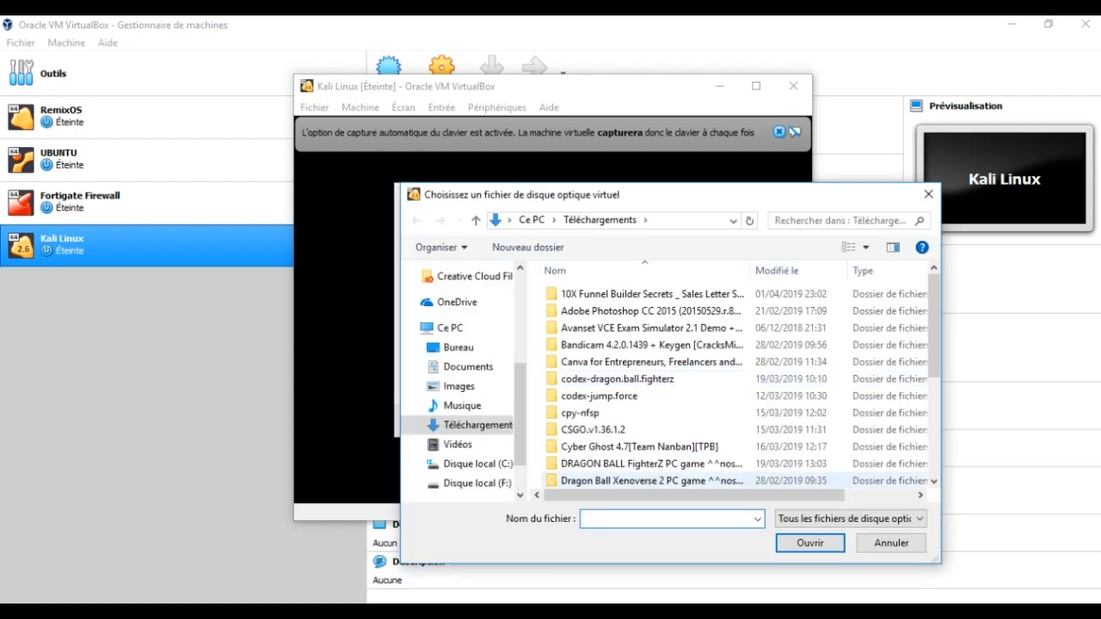
pyautogui.scroll(-4, 653, 465)
pyautogui.click(612, 462)
pyautogui.press('Down')
pyautogui.press('Up')
pyautogui.press('Return')
pyautogui.press('Return')
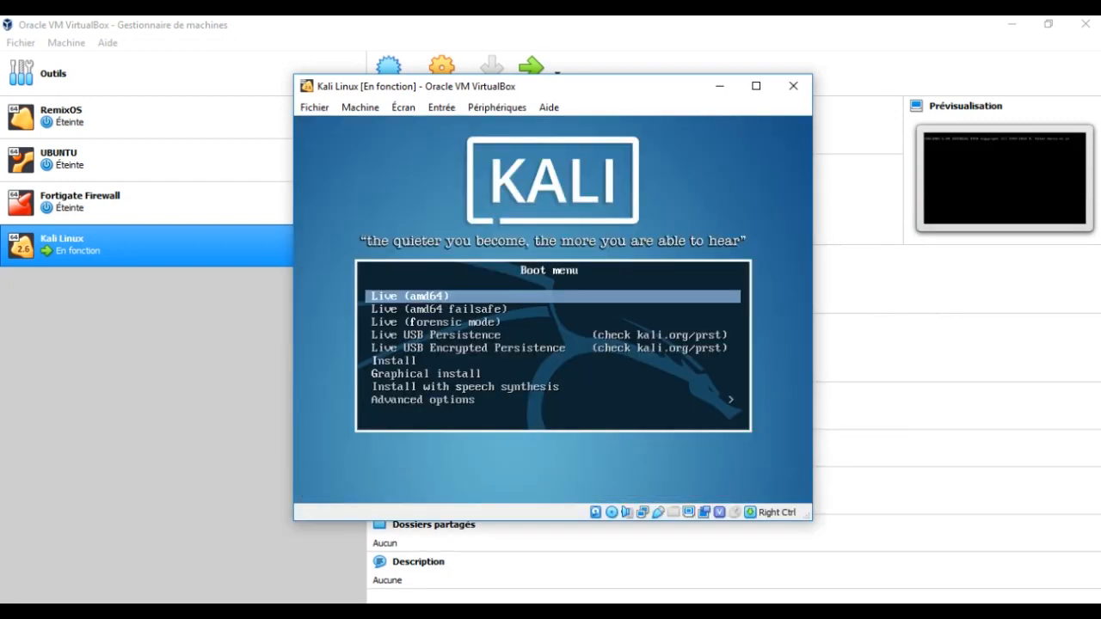
# - Boot the Graphical install entry from the Kali boot menu
pyautogui.press('Down')
pyautogui.press('Down')
pyautogui.press('Down')
pyautogui.press('Down')
pyautogui.press('Down')
pyautogui.press('Down')
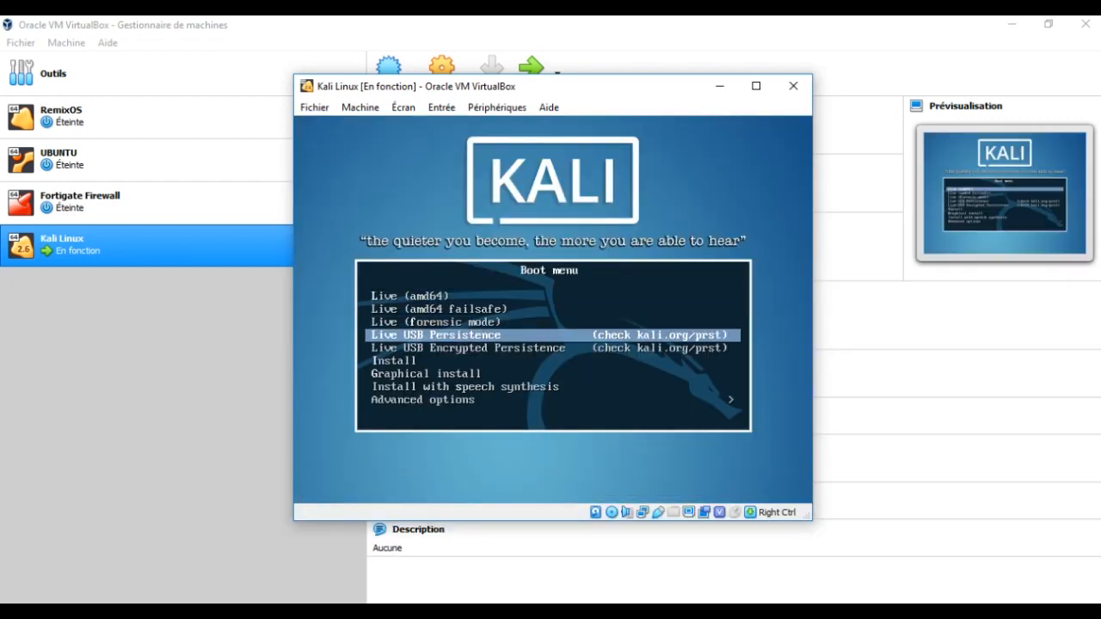
pyautogui.press('Return')
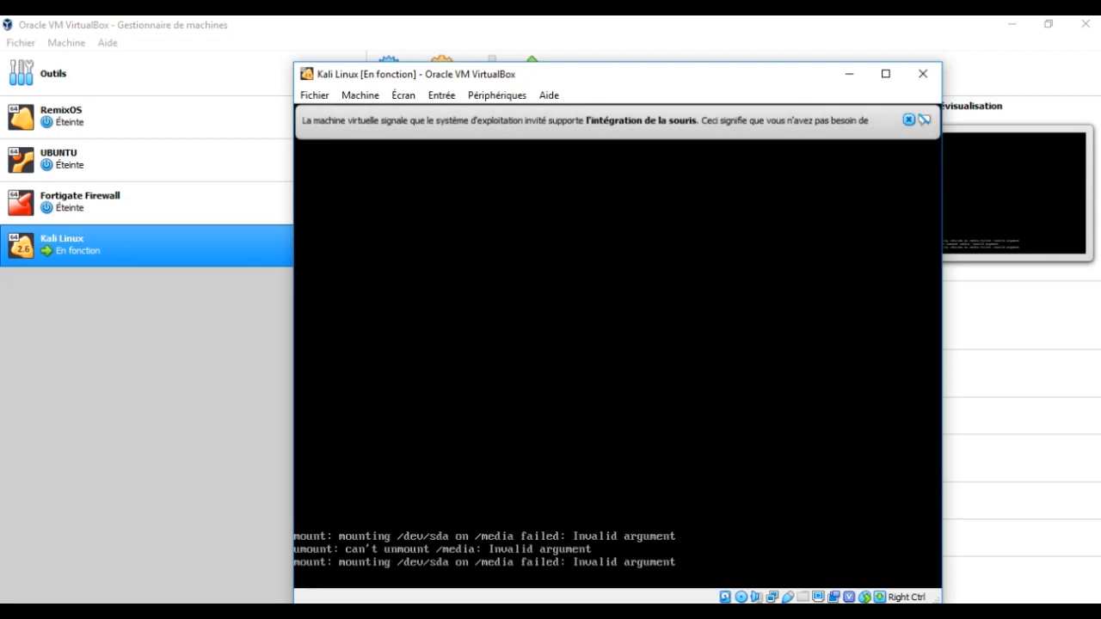
pyautogui.moveTo(752, 83); pyautogui.dragTo(692, 74)
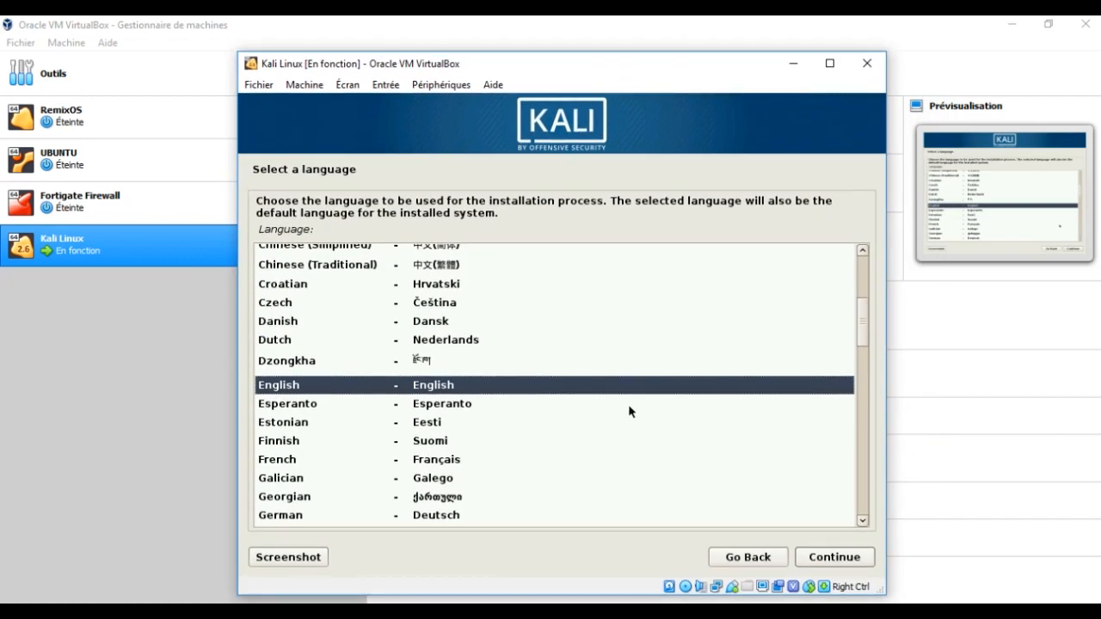
# - Accept English, United States and the default keyboard layout in the Kali installer
pyautogui.click(856, 564)
pyautogui.click(842, 560)
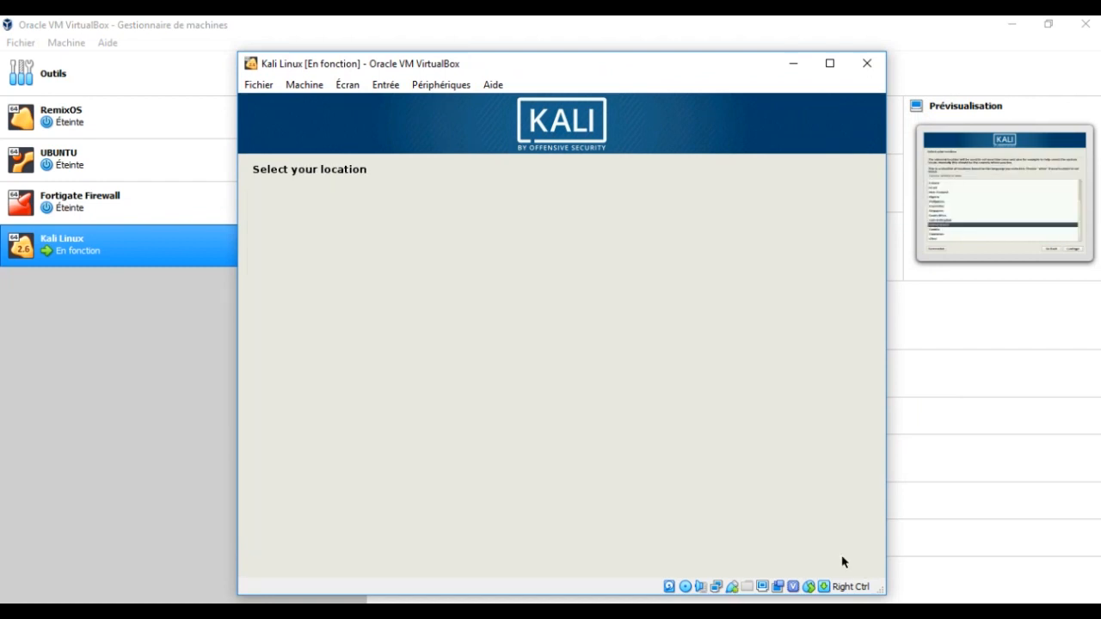
pyautogui.click(843, 559)
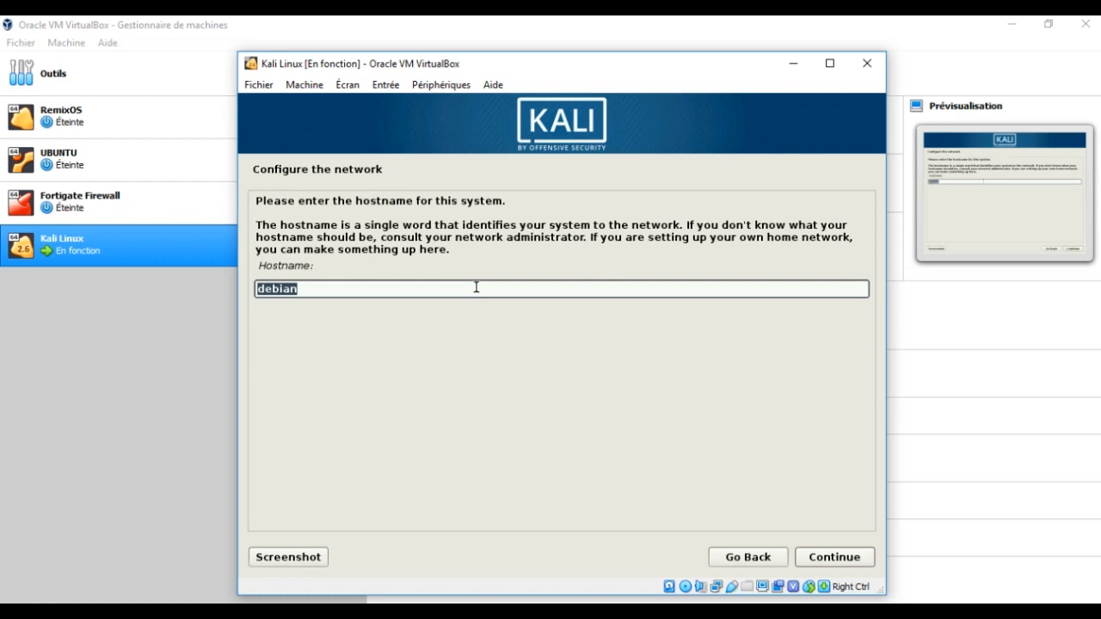
# - Set the hostname to ITNETWORKS and leave the domain name empty
pyautogui.write('ITNETWORKS')
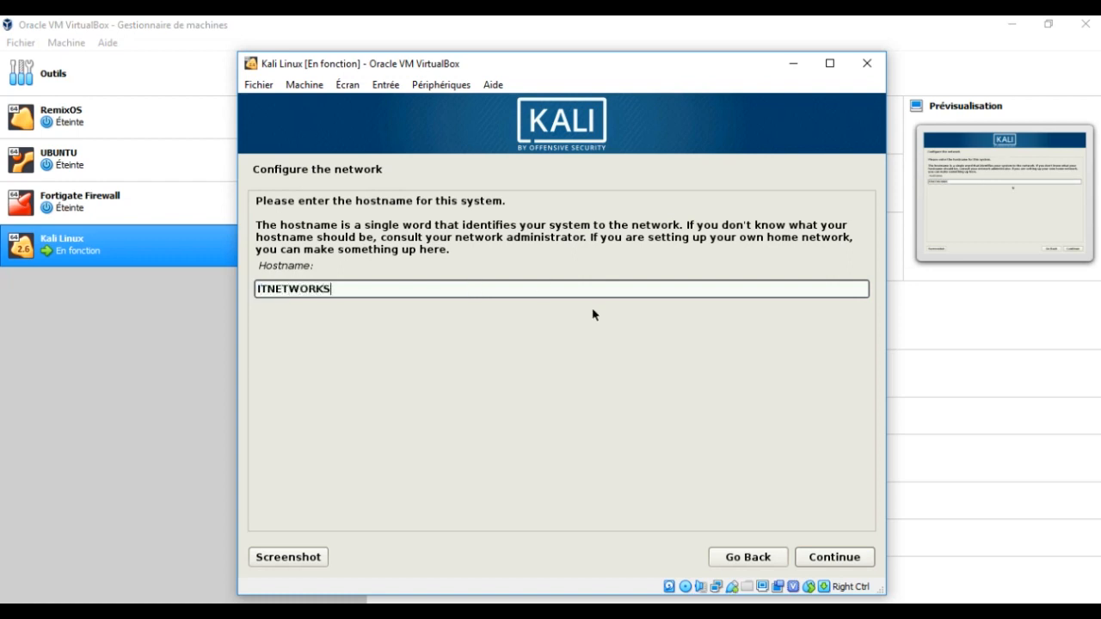
pyautogui.click(839, 556)
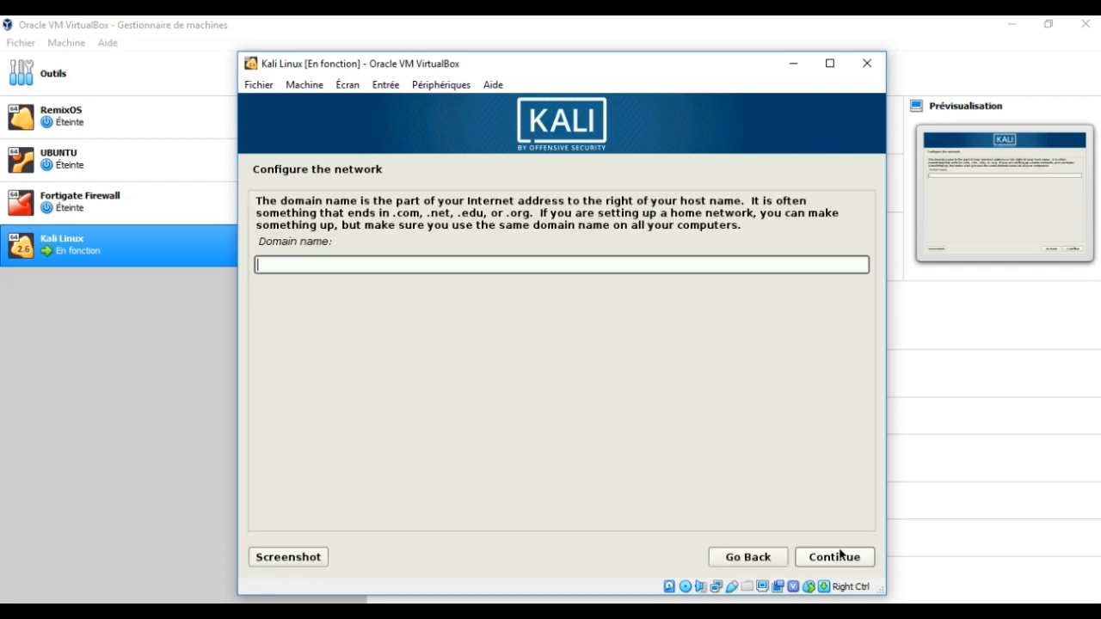
pyautogui.click(806, 552)
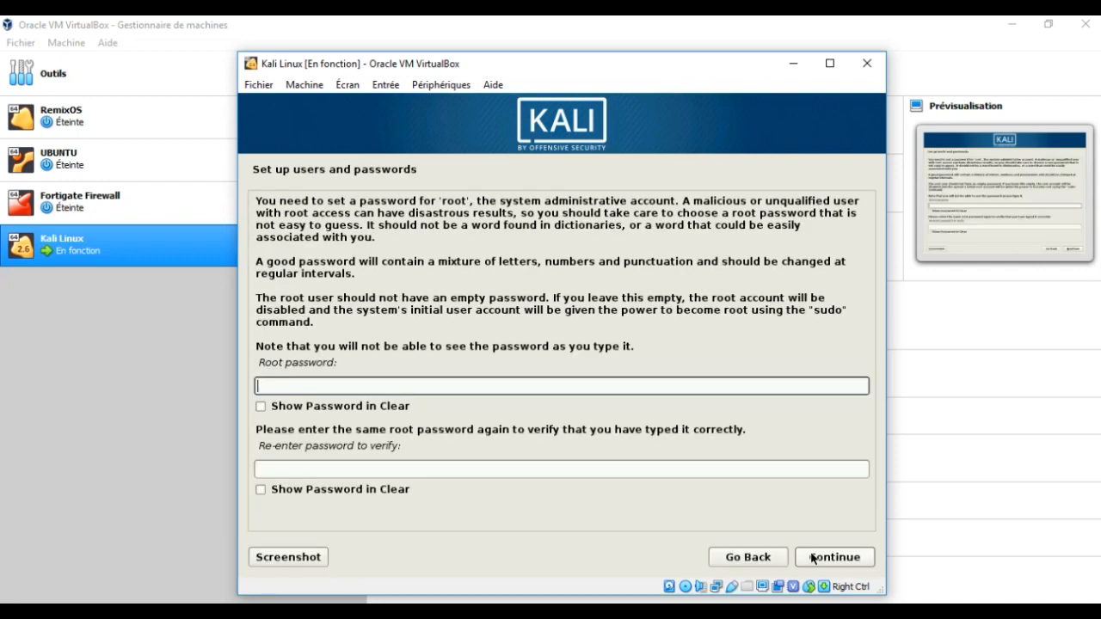
# - Enter the root password and its confirmation, then continue
pyautogui.write('***********')
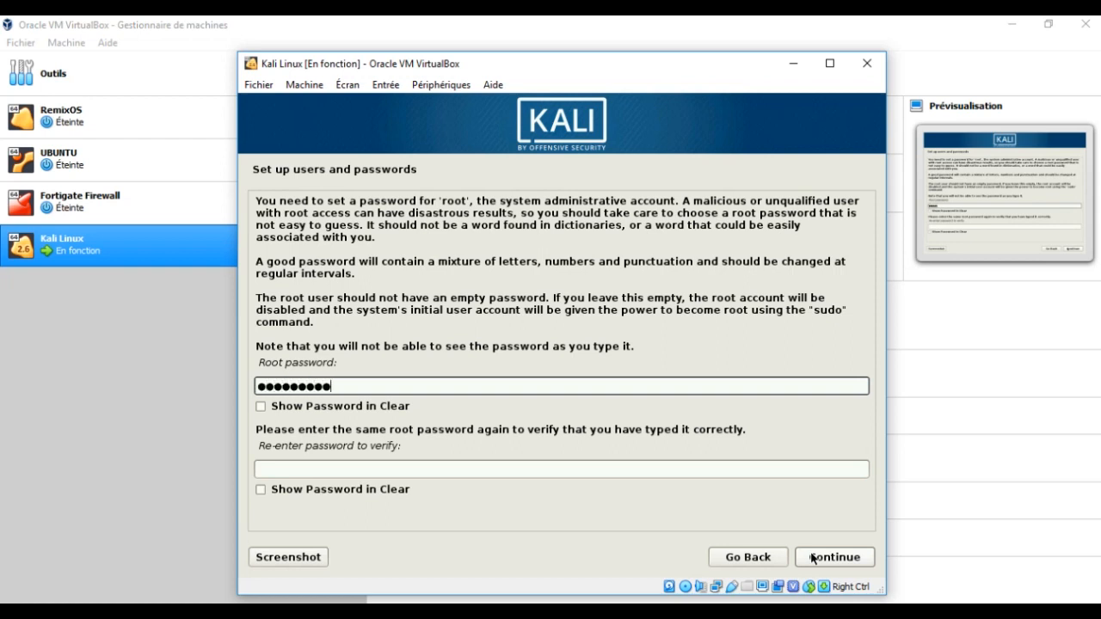
pyautogui.press('Tab')
pyautogui.press('Tab')
pyautogui.write('*******')
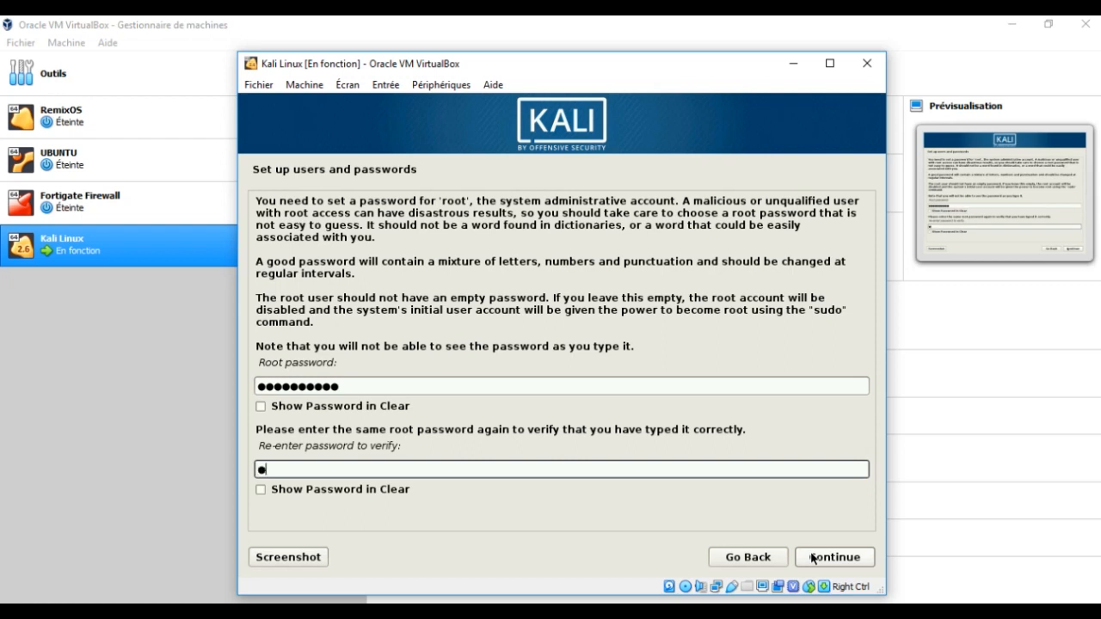
pyautogui.write('****')
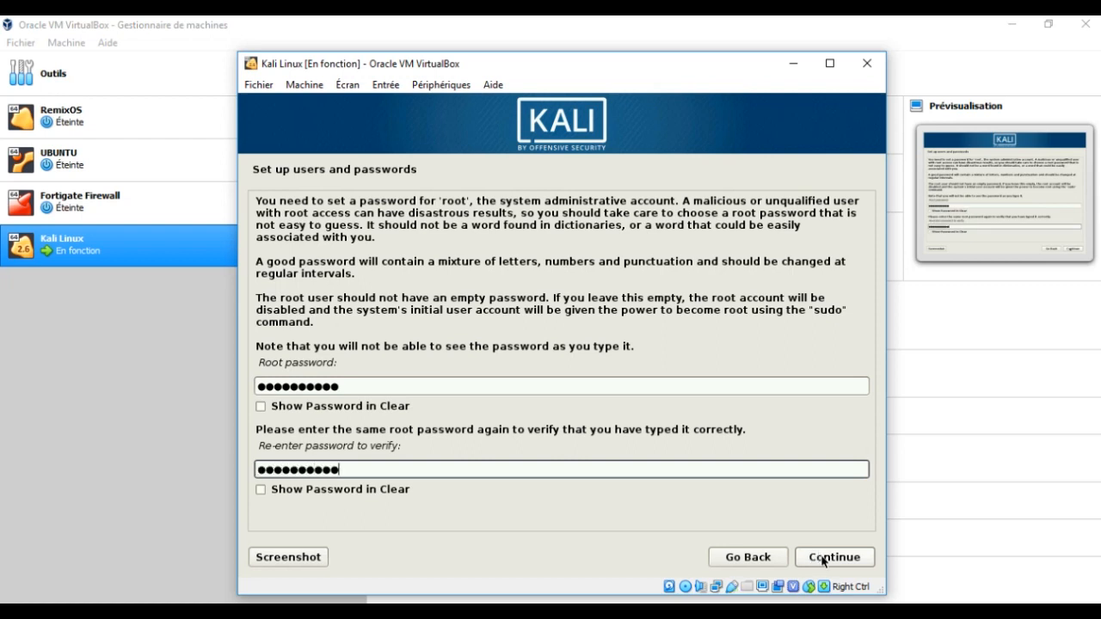
pyautogui.click(823, 560)
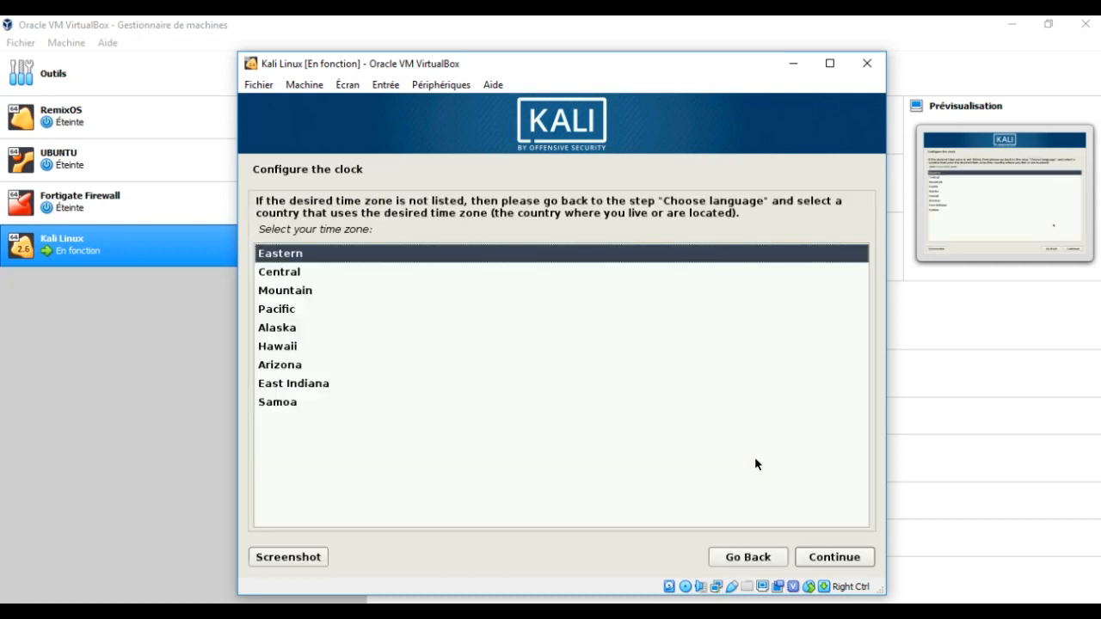
# - Choose the Central time zone, finish partitioning, and write the partition changes to disk
pyautogui.click(376, 274)
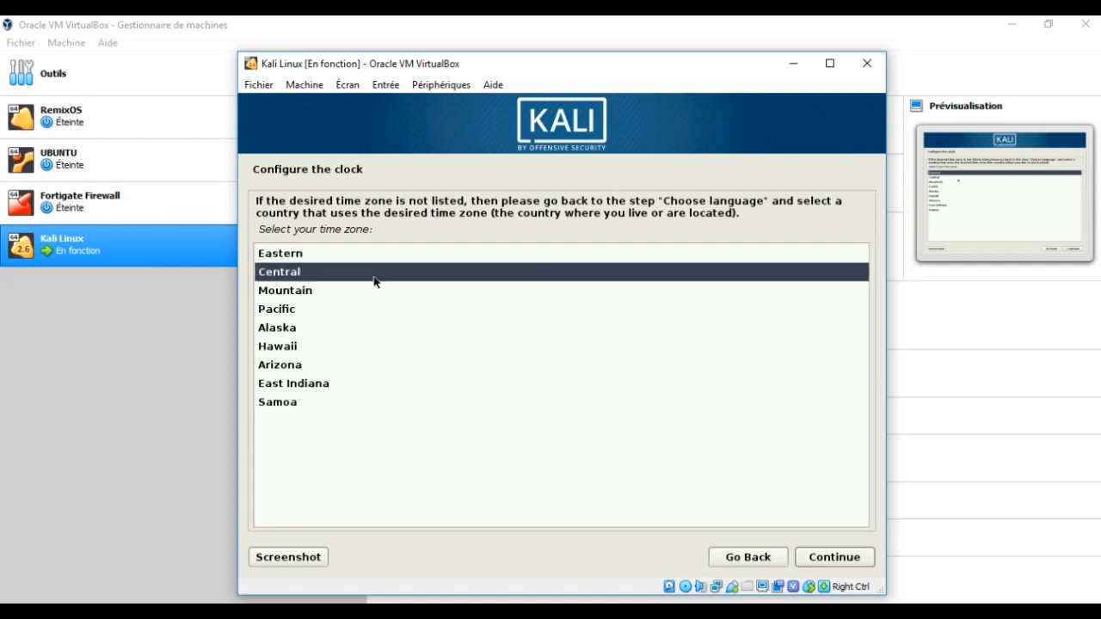
pyautogui.click(852, 563)
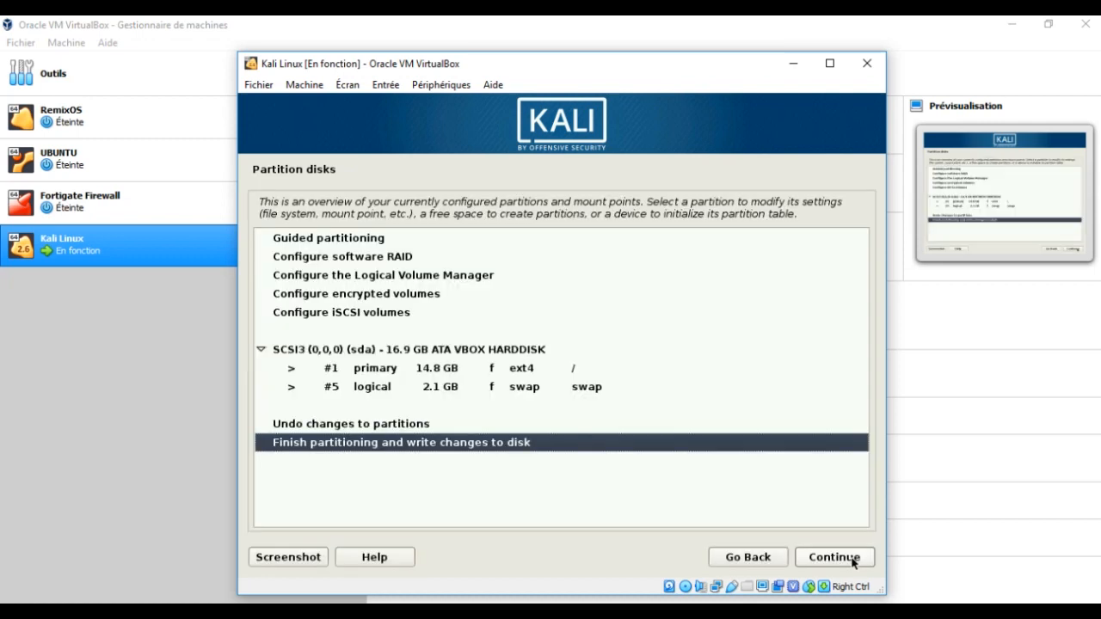
pyautogui.click(834, 557)
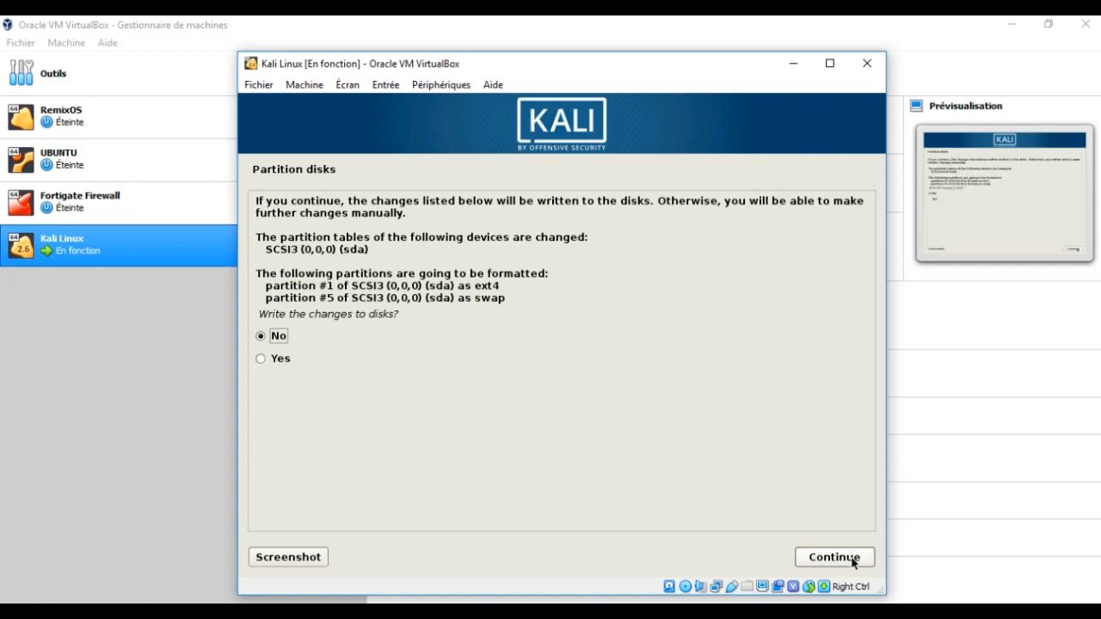
pyautogui.click(331, 359)
pyautogui.click(827, 555)
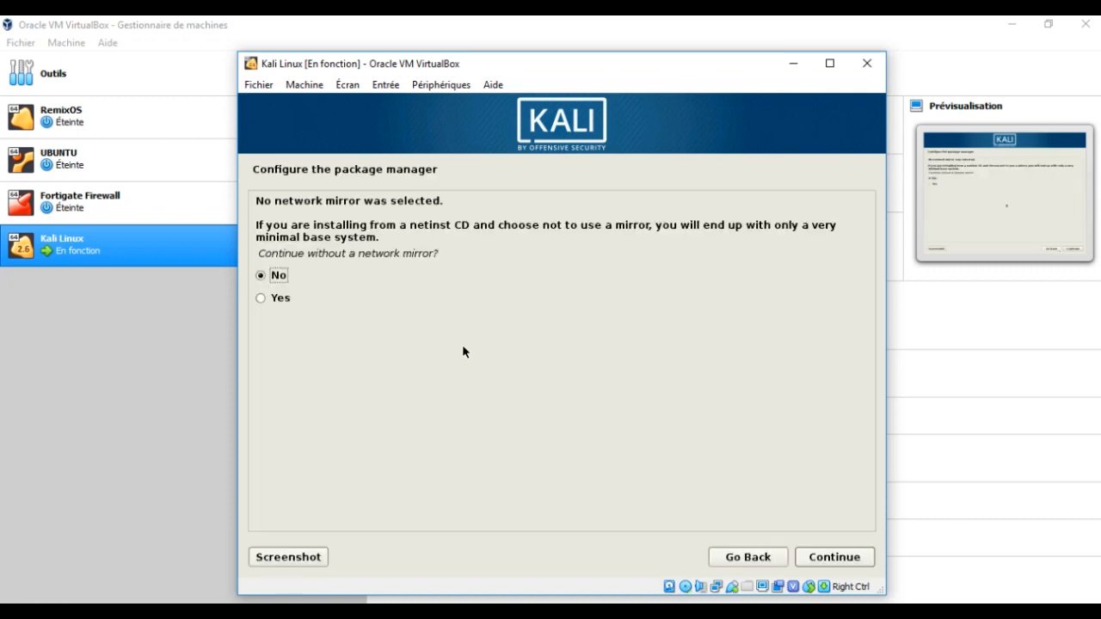
# - Continue without a network mirror and install the GRUB boot loader on /dev/sda
pyautogui.click(319, 301)
pyautogui.click(819, 557)
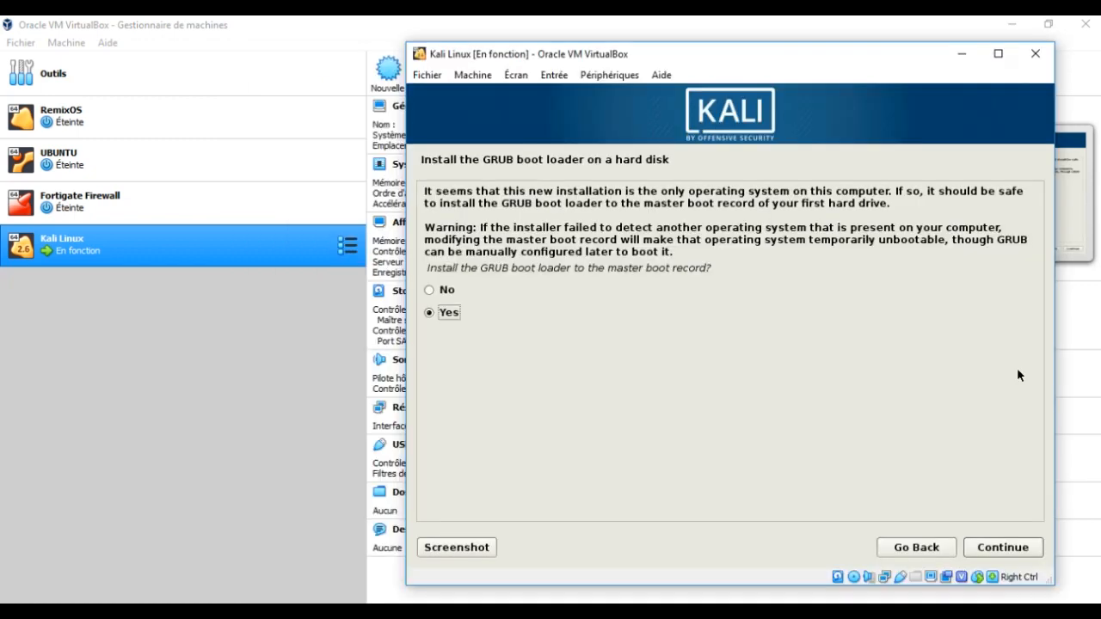
pyautogui.click(993, 553)
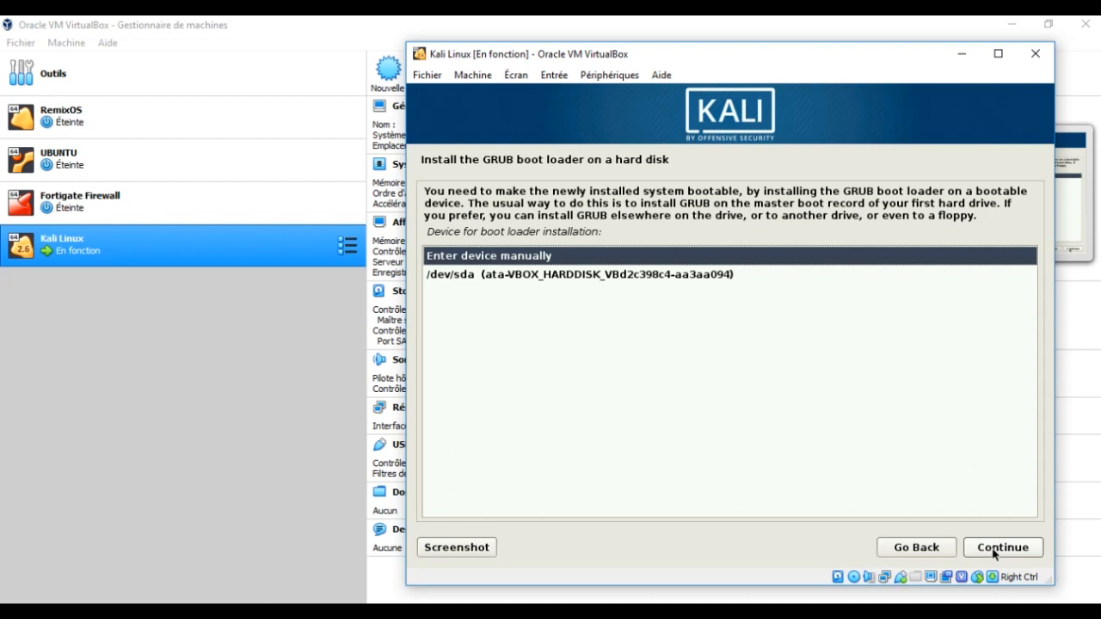
pyautogui.click(711, 275)
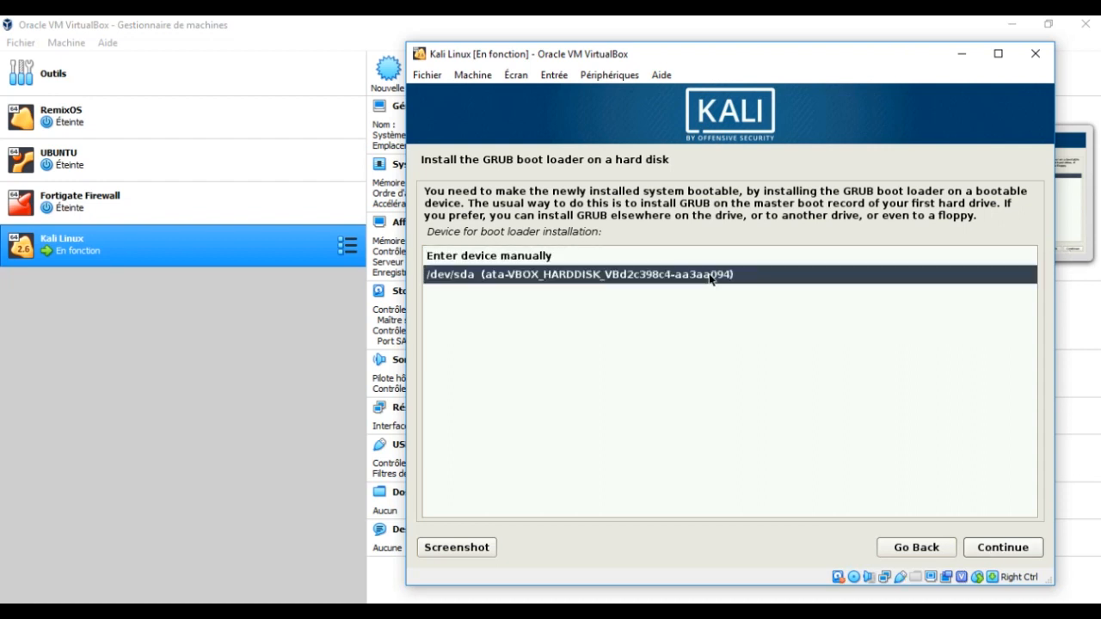
pyautogui.click(987, 547)
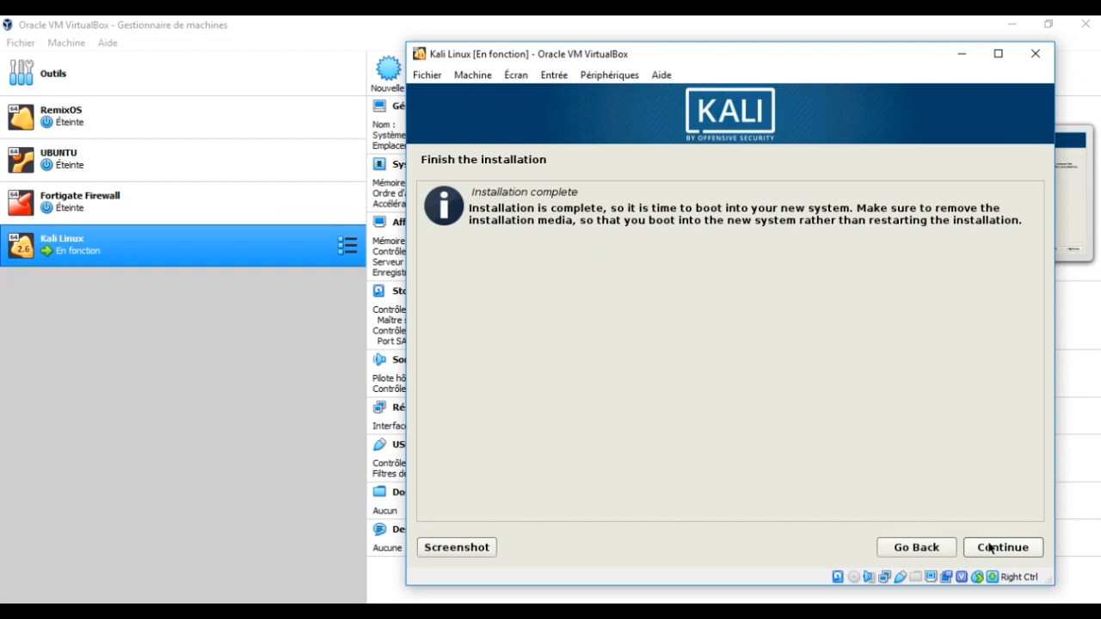
# - Reboot into the installed Kali, let the VM capture input, and sign in as root with the account password
pyautogui.click(1016, 549)
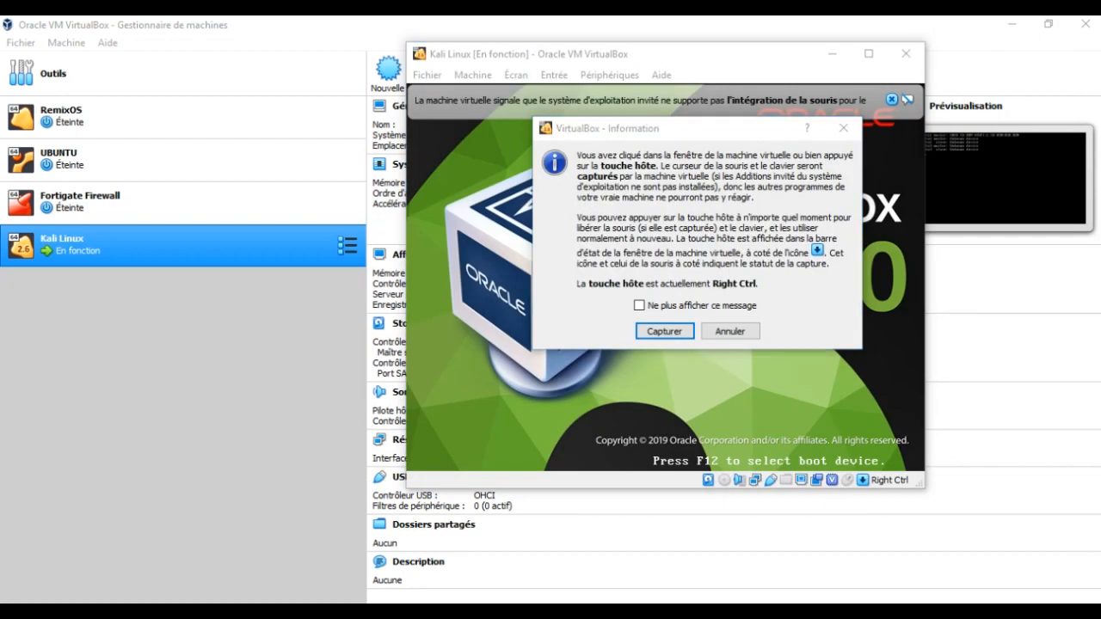
pyautogui.click(663, 331)
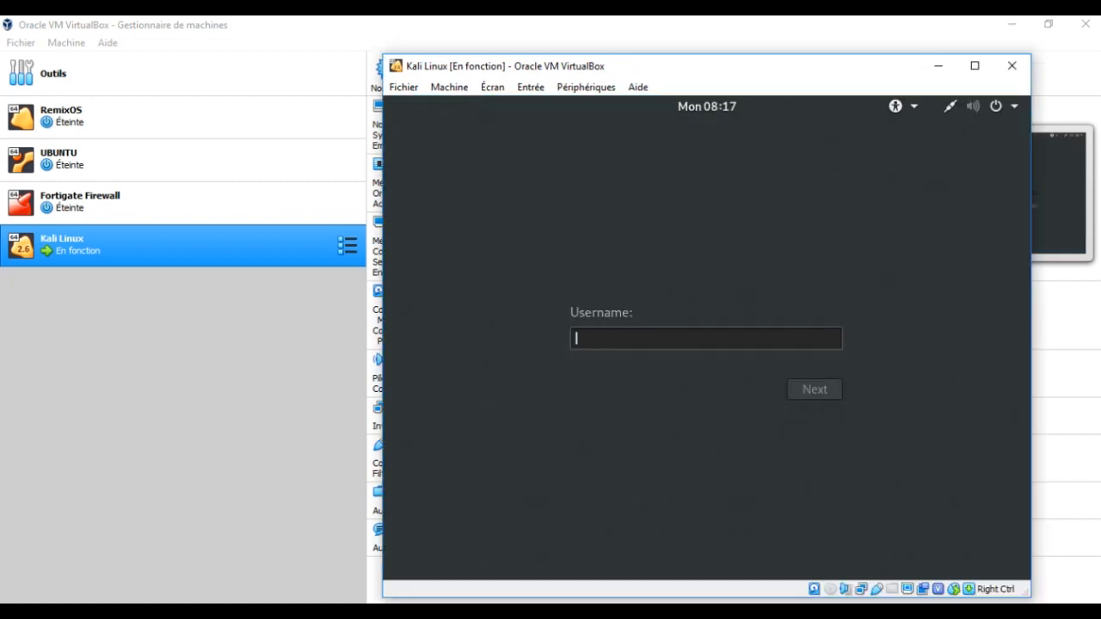
pyautogui.press('Return')
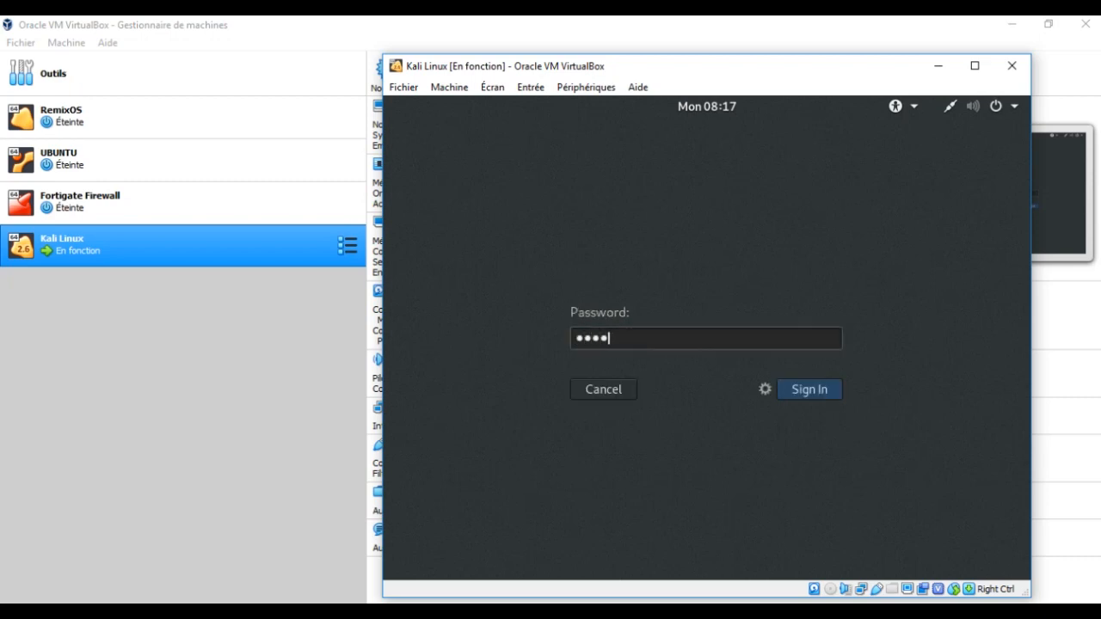
pyautogui.press('Return')
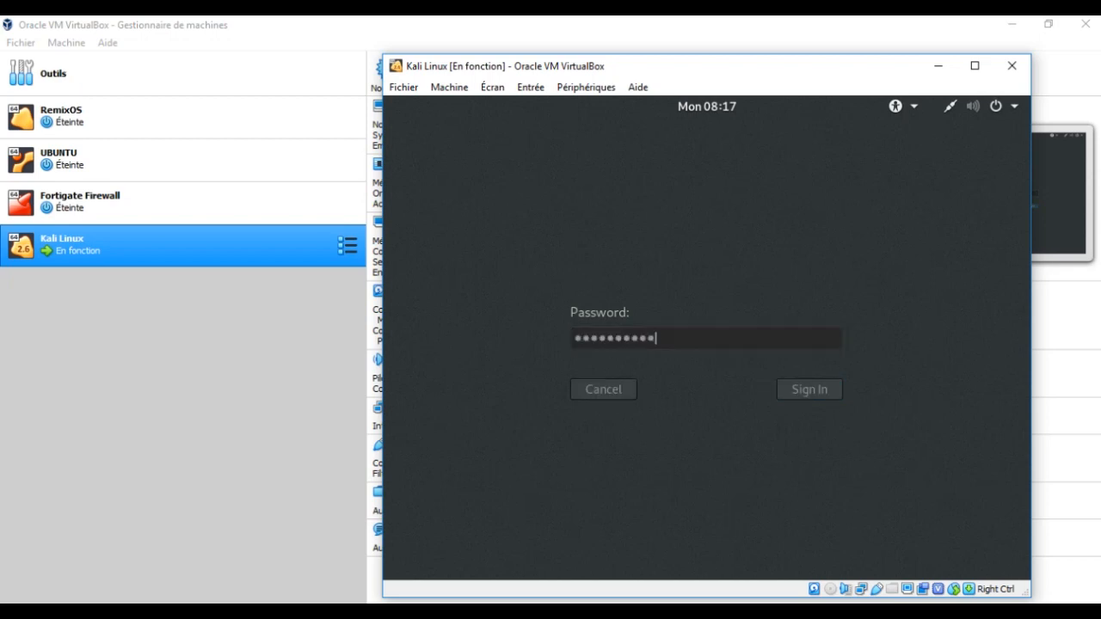